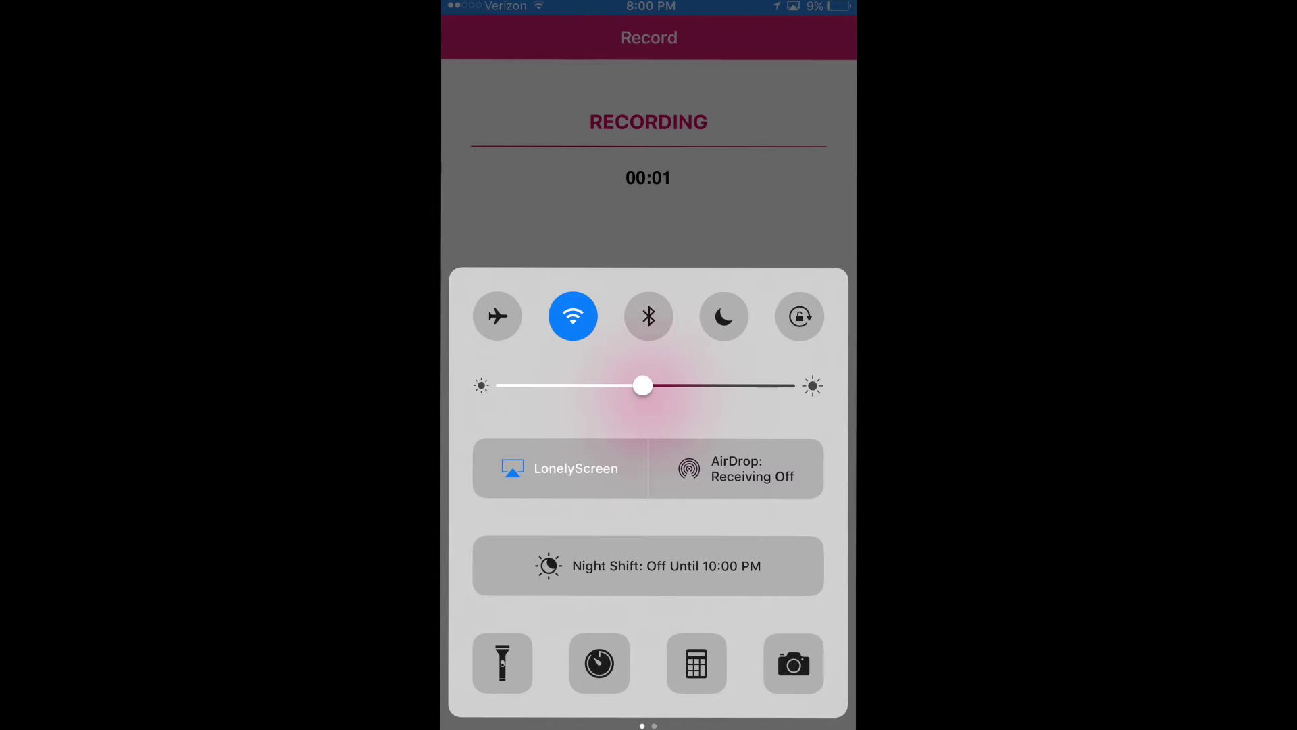
- Dismiss Control Center, choose Later on the iOS update alert, and land on the home screen while recording
left_click_drag(648, 391, 649, 710)
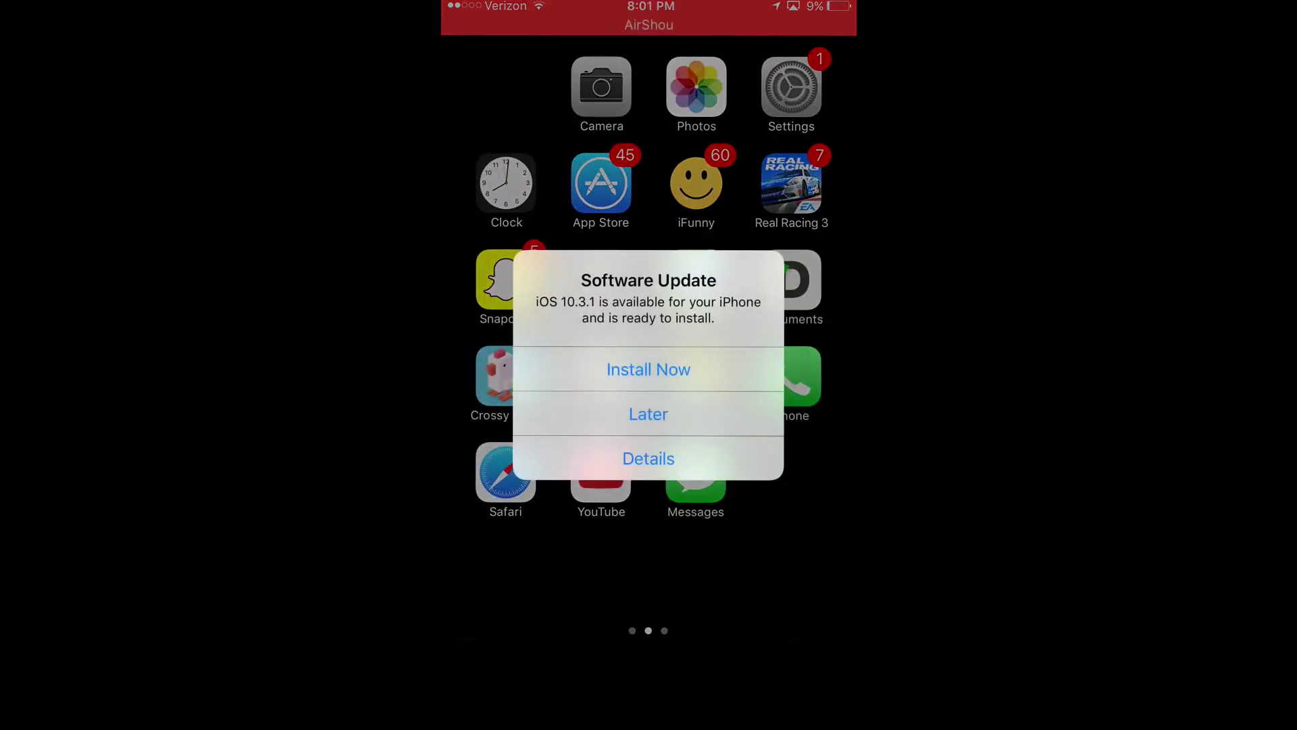
left_click(649, 414)
left_click(649, 680)
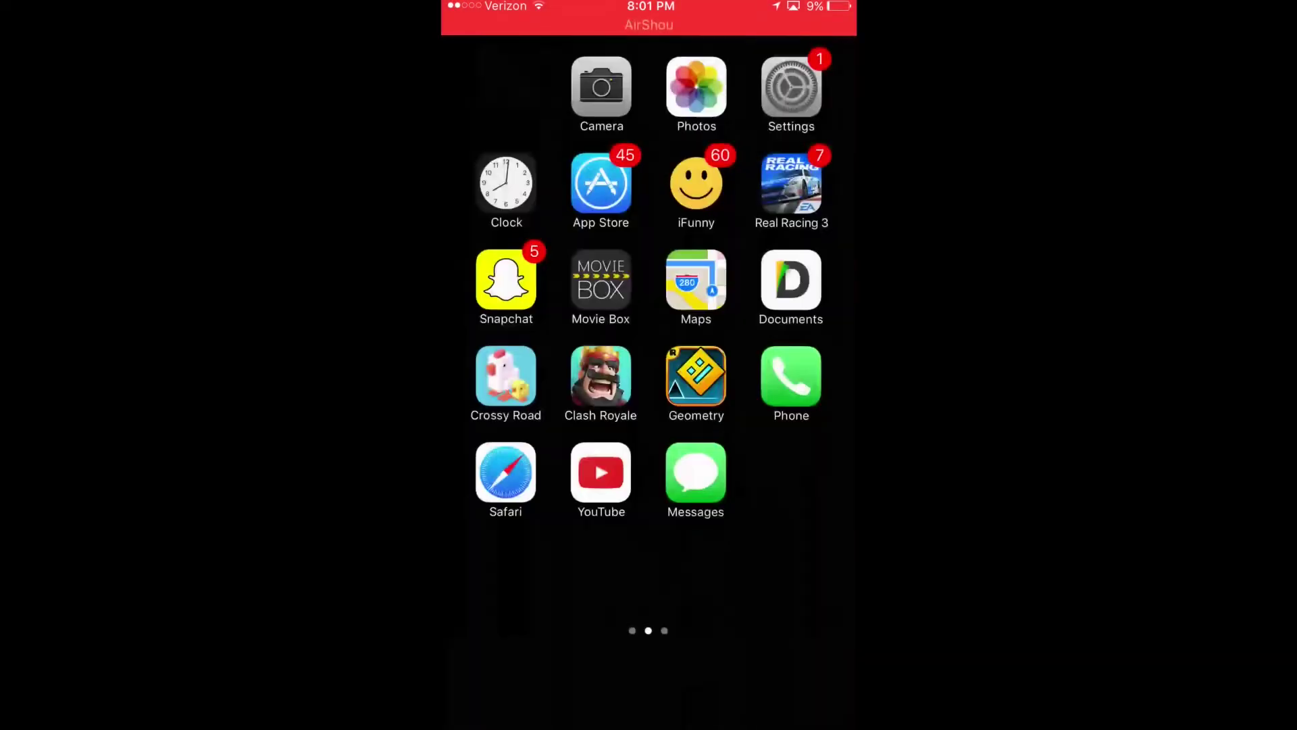
mouse_move(771, 365)
left_mouse_down()
mouse_move(528, 364)
mouse_move(770, 365)
left_mouse_up()
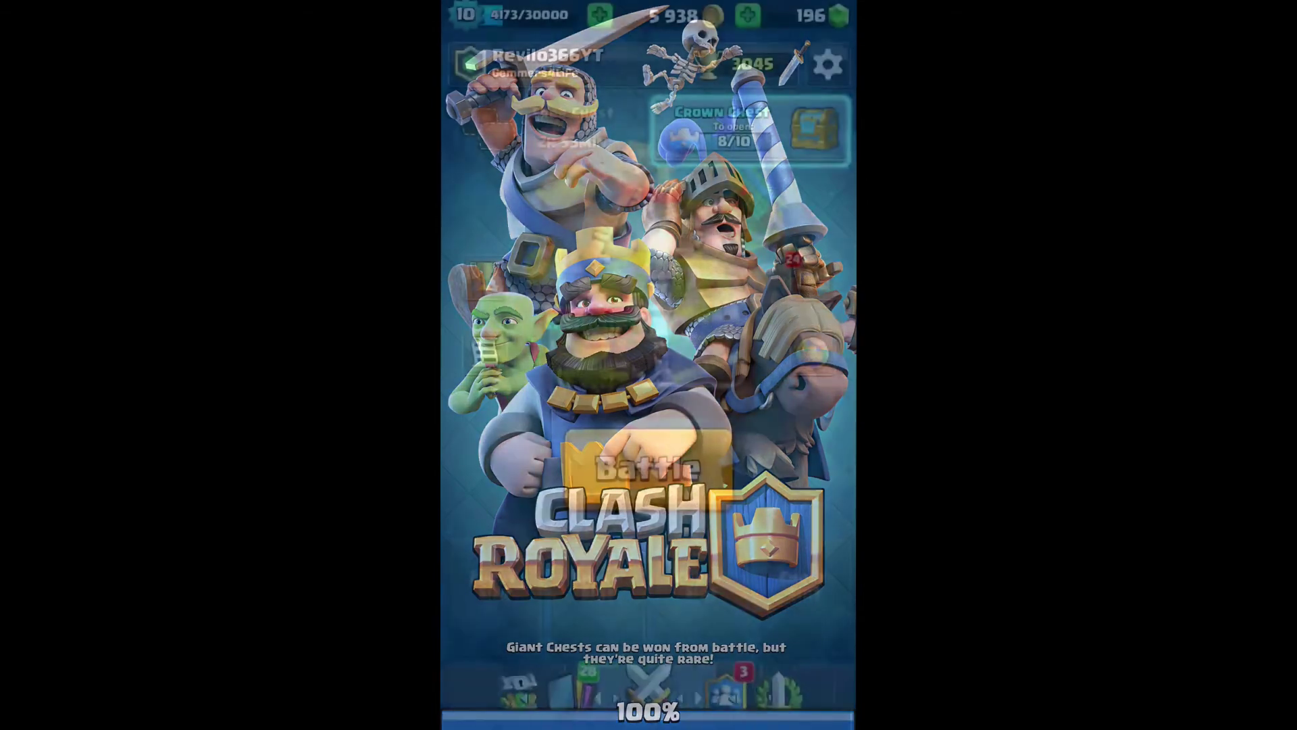
mouse_move(770, 405)
left_mouse_down()
mouse_move(506, 406)
mouse_move(770, 405)
left_mouse_up()
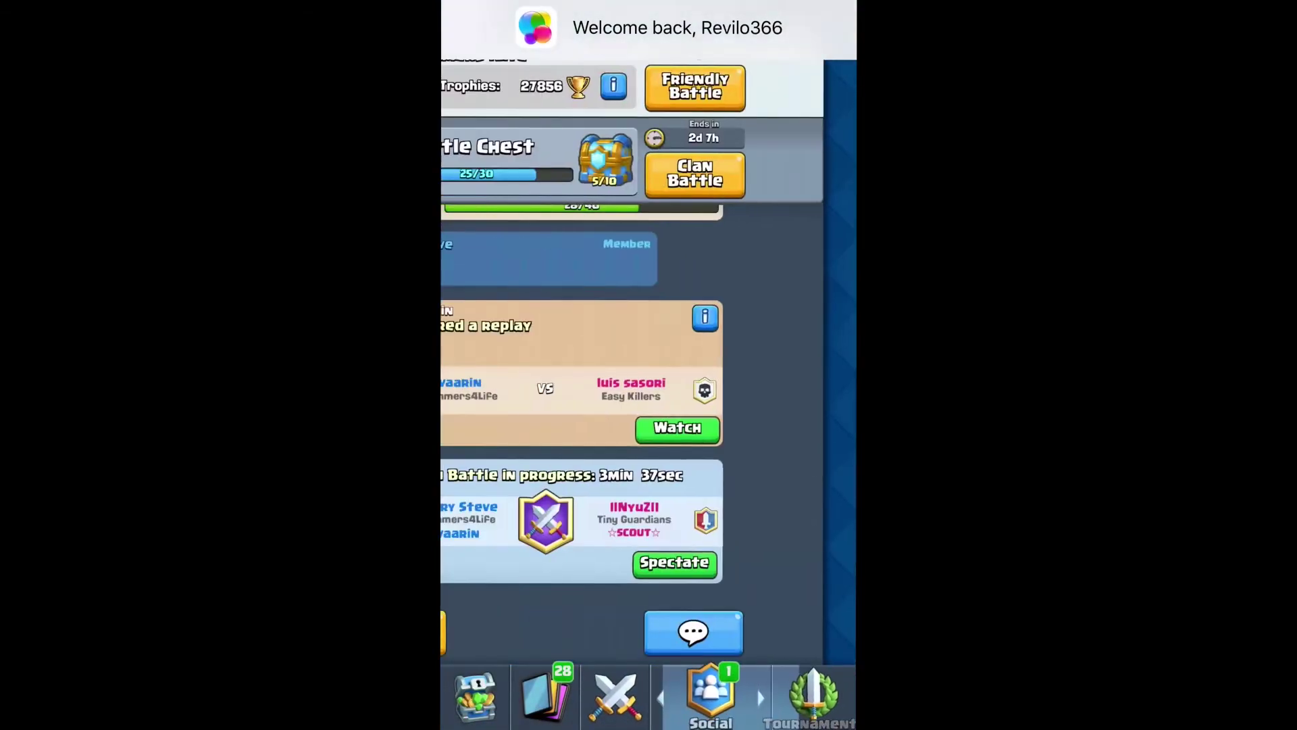
left_click_drag(508, 406, 770, 406)
mouse_move(507, 406)
left_mouse_down()
mouse_move(771, 406)
mouse_move(507, 407)
left_mouse_up()
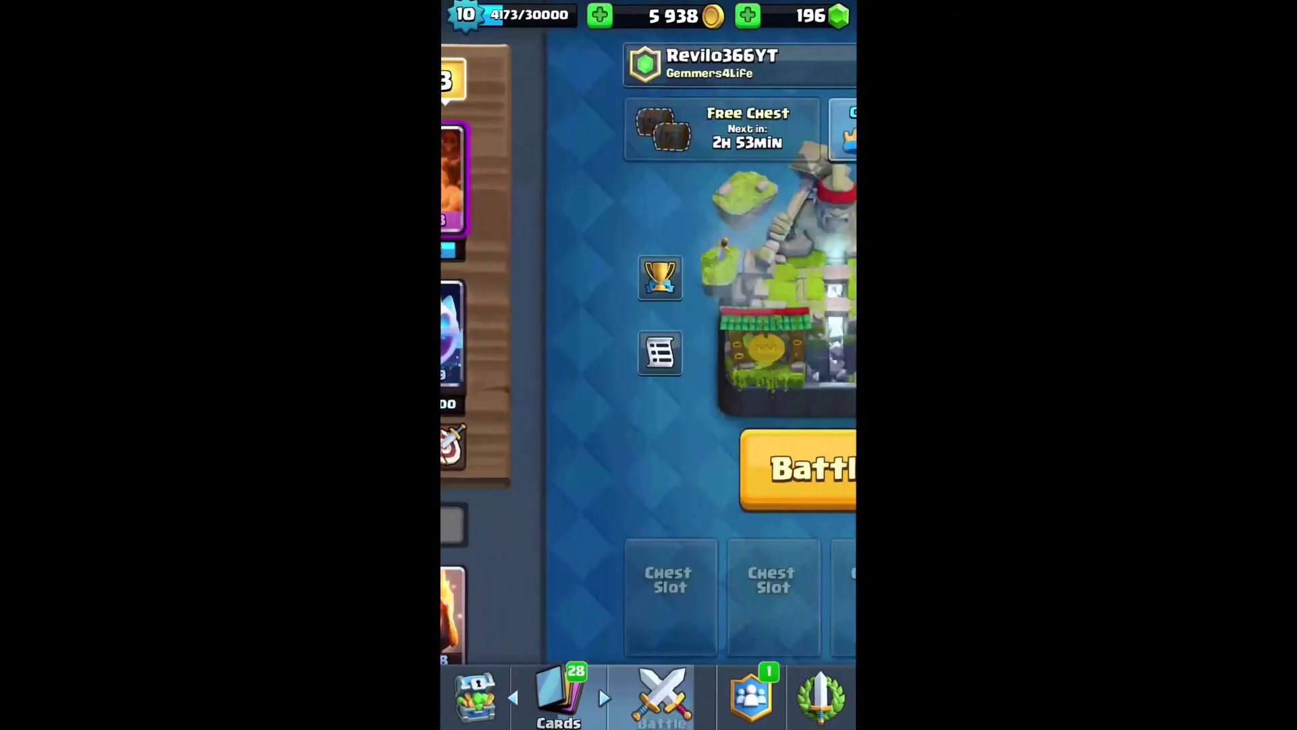
mouse_move(771, 406)
left_mouse_down()
mouse_move(506, 406)
mouse_move(771, 406)
left_mouse_up()
left_click_drag(507, 405, 771, 406)
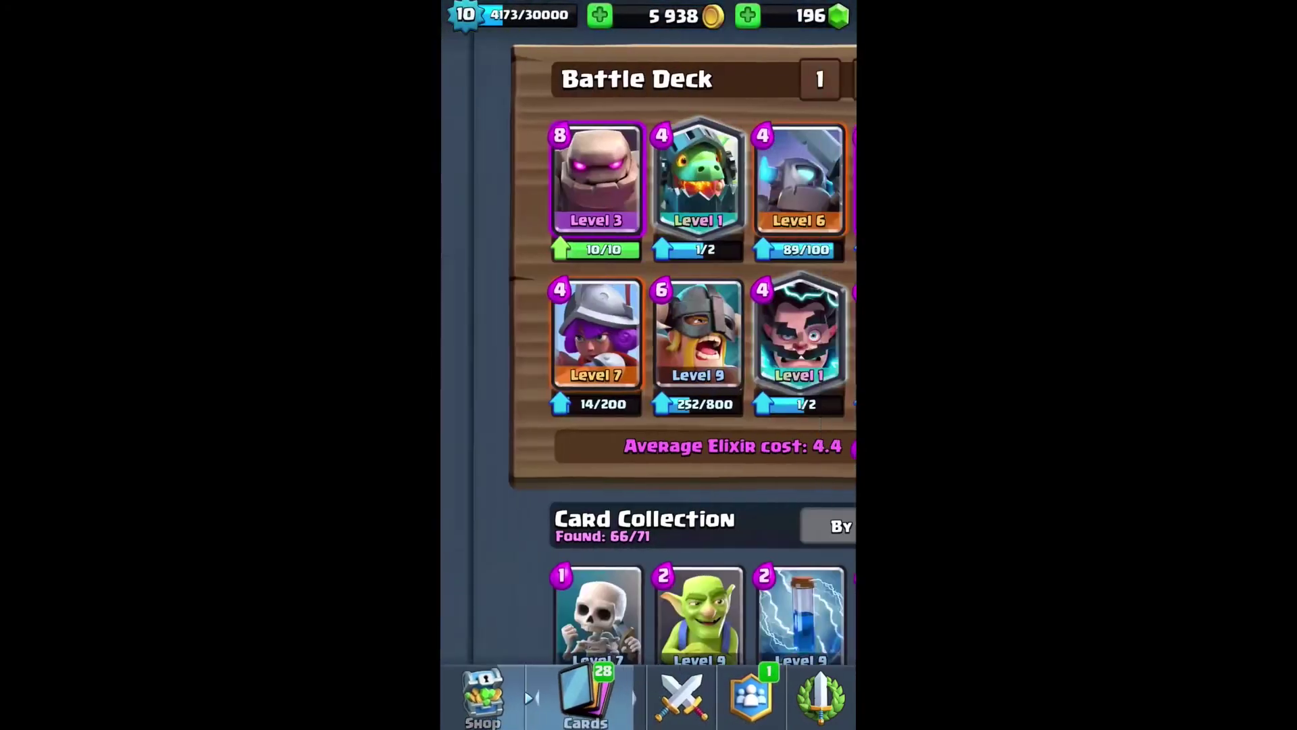
- Leave Clash Royale for the home screen, briefly open and cancel Spotlight search
key("super")
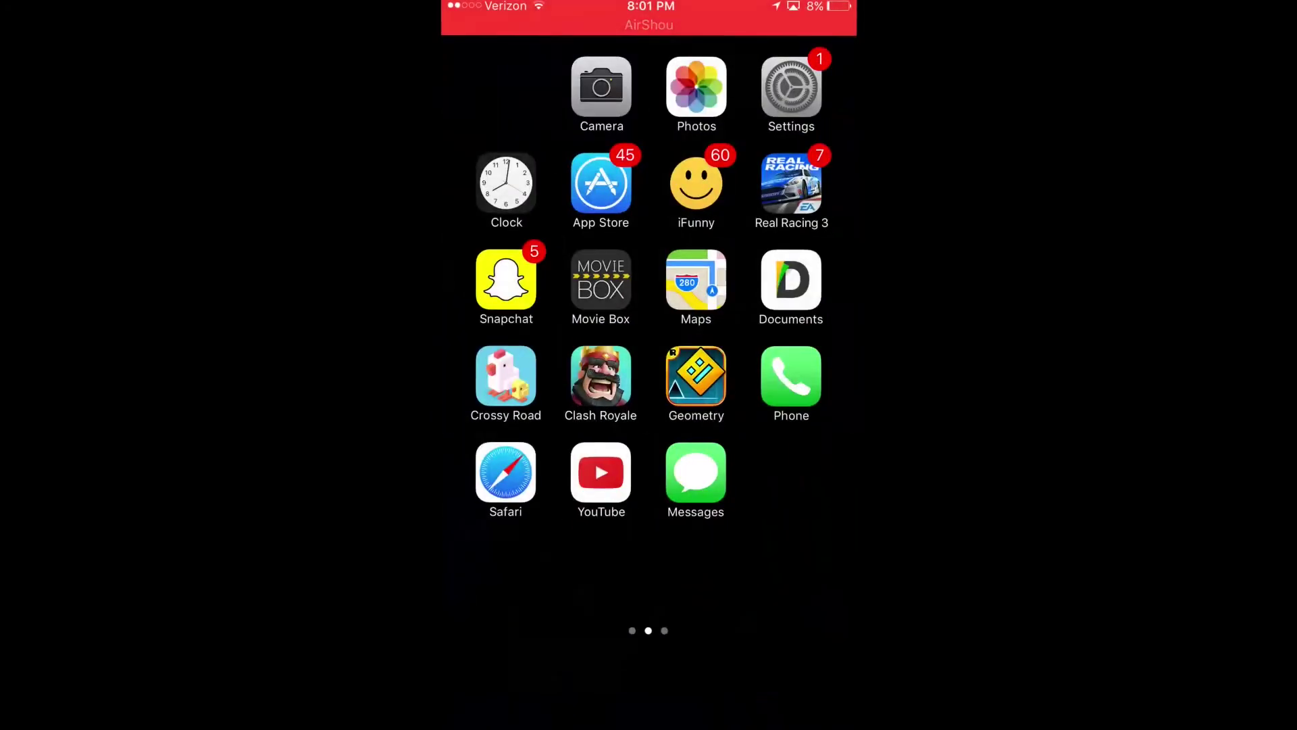
mouse_move(770, 406)
left_mouse_down()
mouse_move(506, 406)
mouse_move(770, 406)
left_mouse_up()
mouse_move(770, 406)
left_mouse_down()
mouse_move(507, 406)
mouse_move(770, 406)
left_mouse_up()
left_click_drag(648, 305, 649, 507)
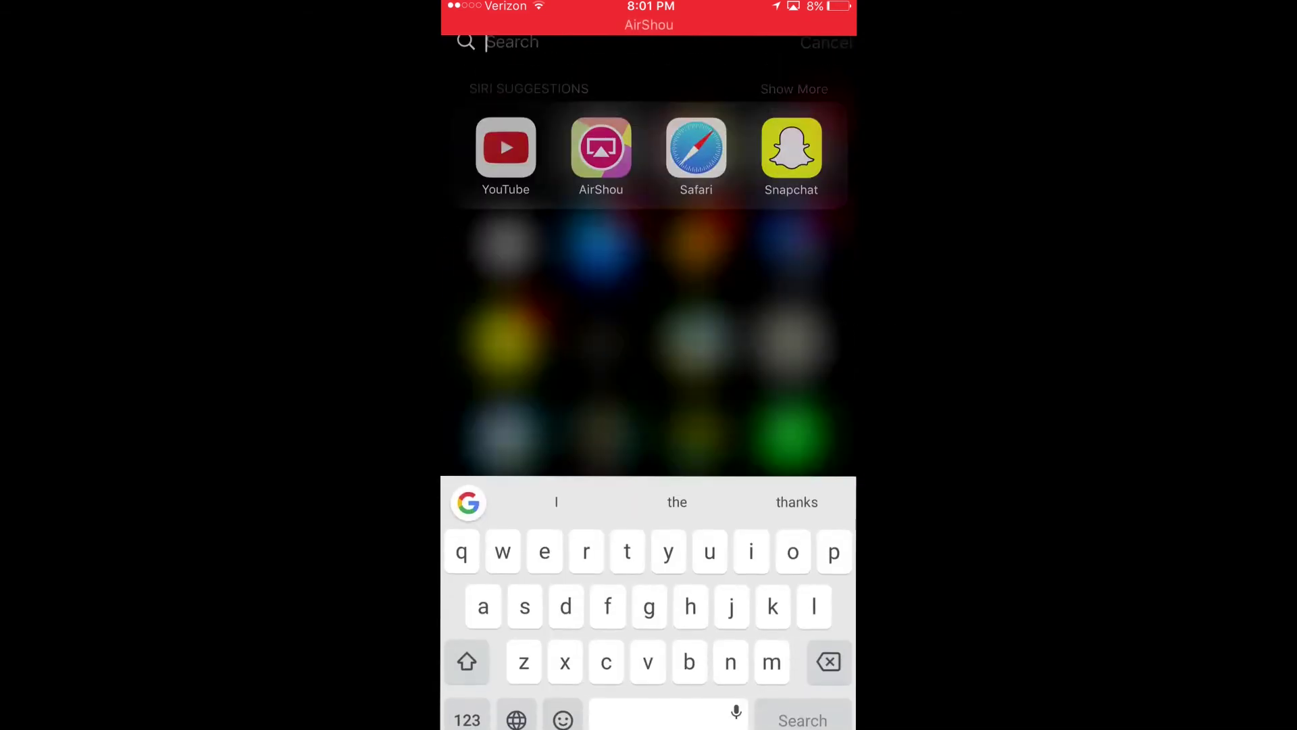
left_click(823, 68)
- Page across the home screen toward the folders page holding AirShou
mouse_move(771, 406)
left_mouse_down()
mouse_move(507, 406)
mouse_move(770, 406)
left_mouse_up()
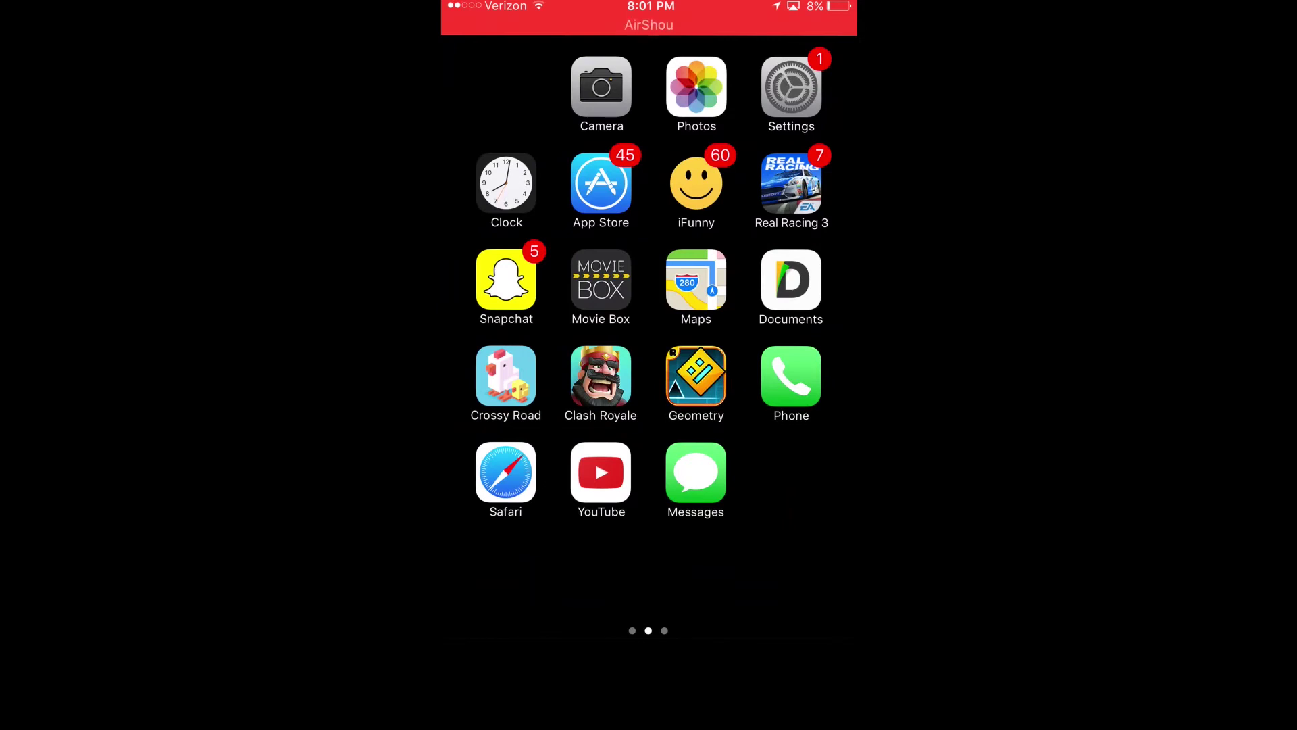
left_click_drag(771, 406, 507, 405)
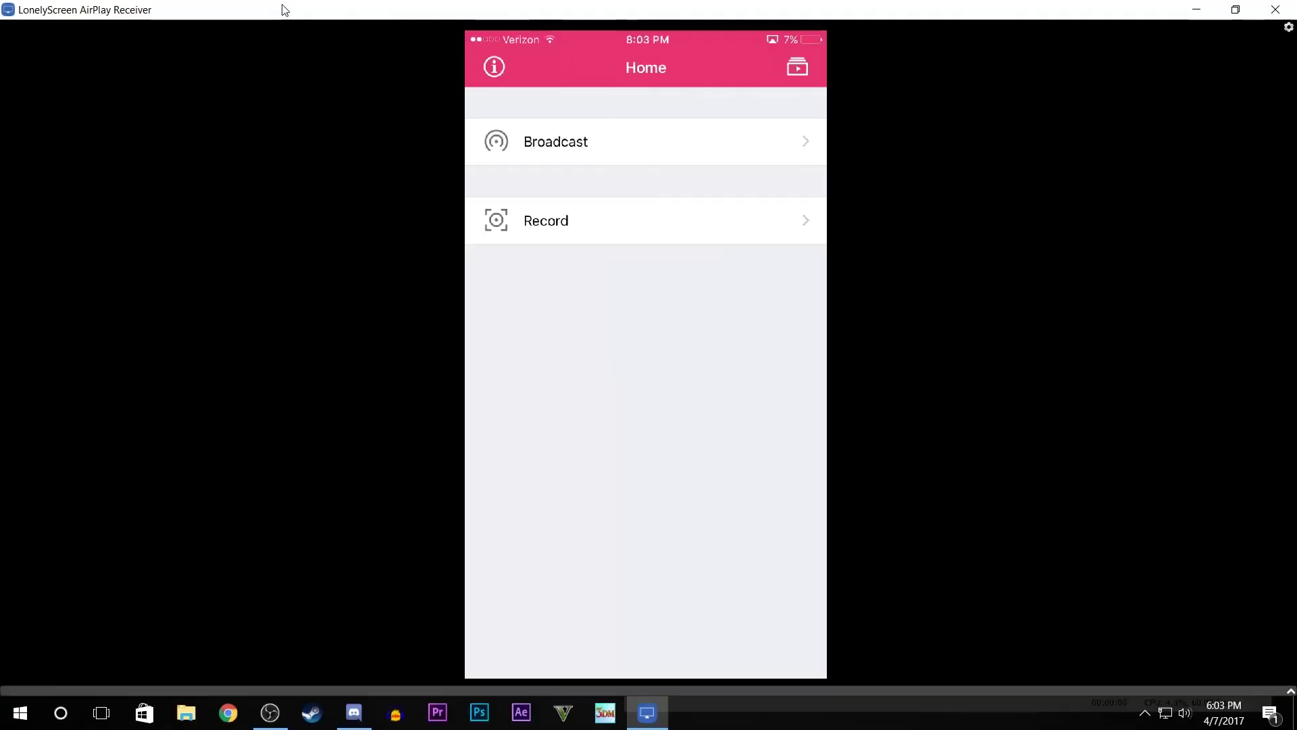